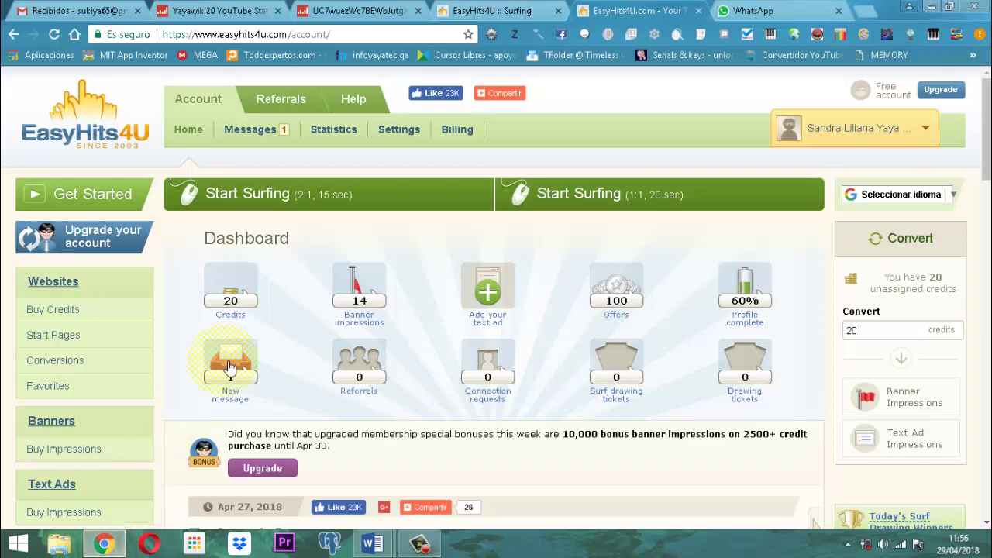
# Step: Review Account Statistics: 14 unassigned and 8 assigned banner impressions, $0.00 money, 0 surf tickets
pyautogui.click(347, 137)
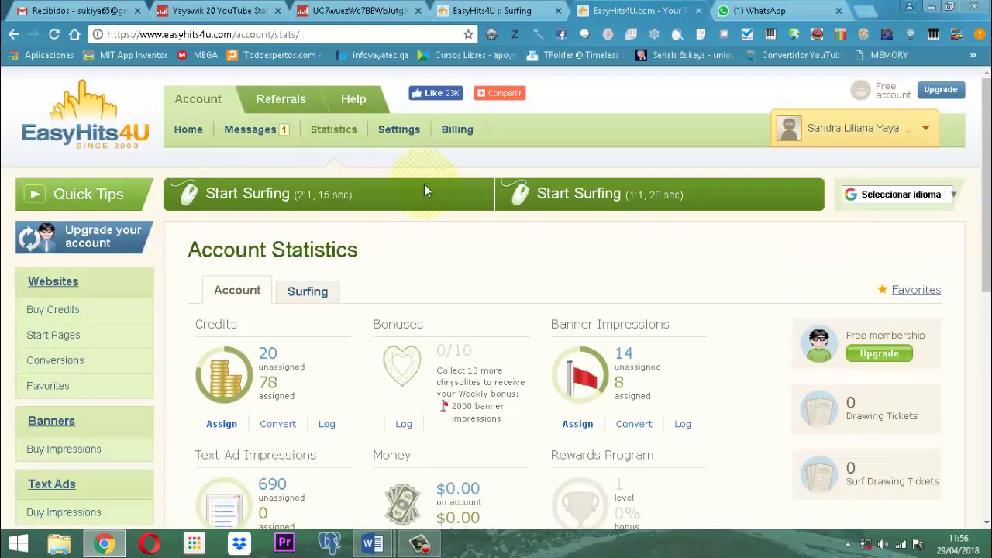
pyautogui.scroll(-2, 434, 248)
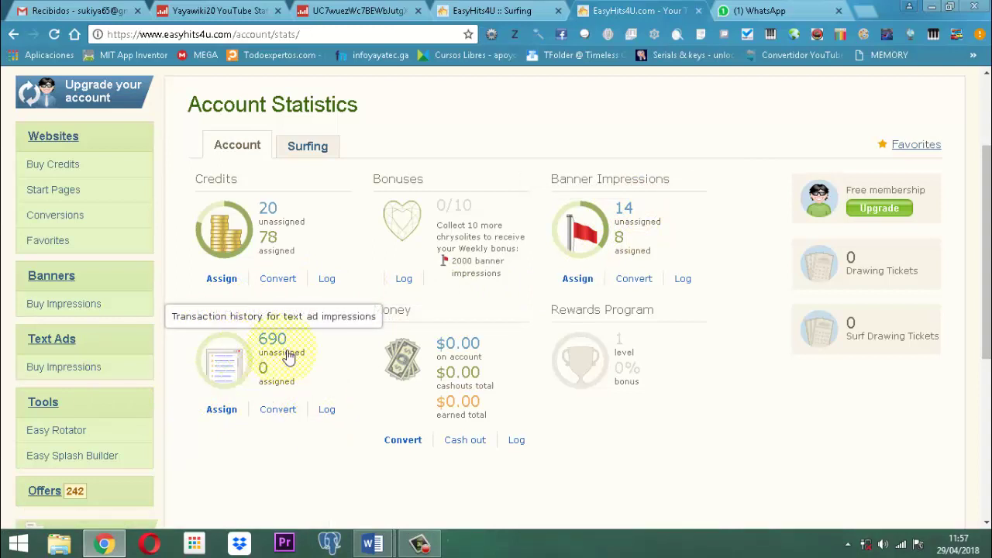
pyautogui.moveTo(847, 357)
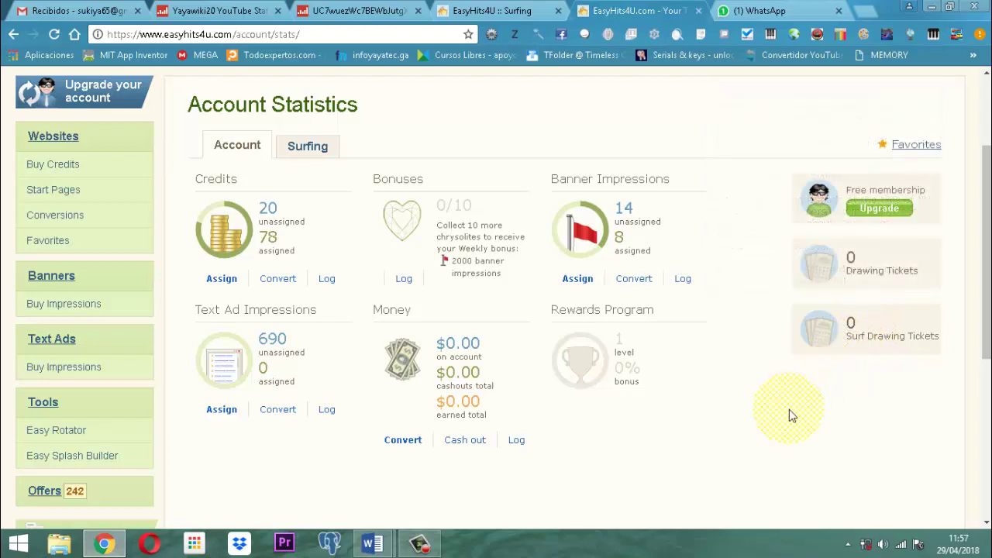
pyautogui.moveTo(870, 279)
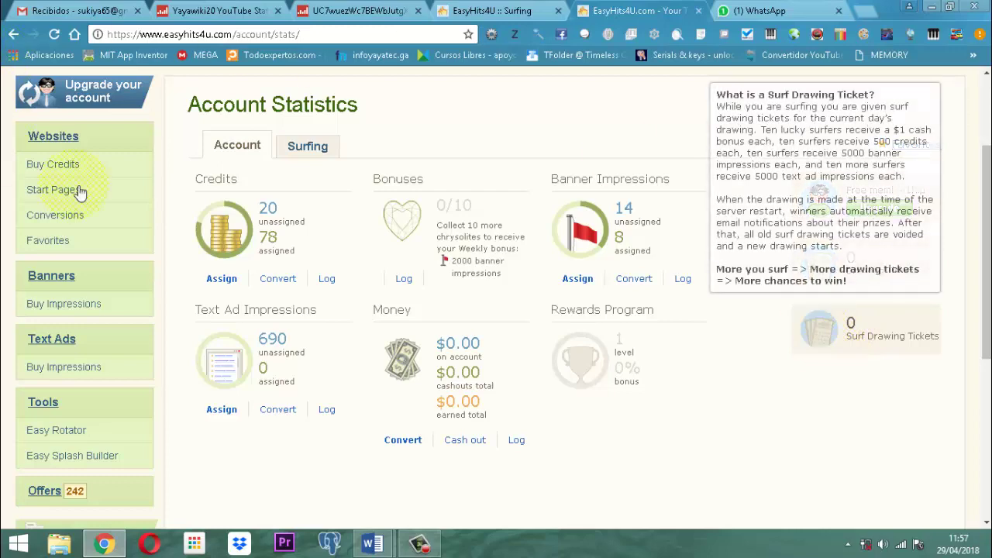
# Step: Show the Surfing statistics with surfing totals and the surf log
pyautogui.click(318, 145)
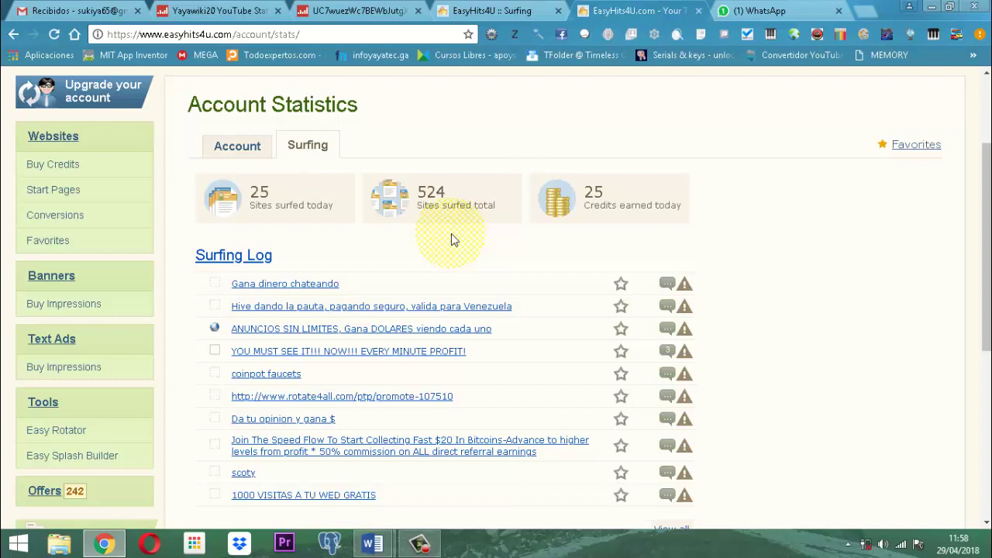
# Step: Open the Banners page listing INFOYAYATEC (balance 0) and Canicross (balance 7) banners
pyautogui.click(59, 277)
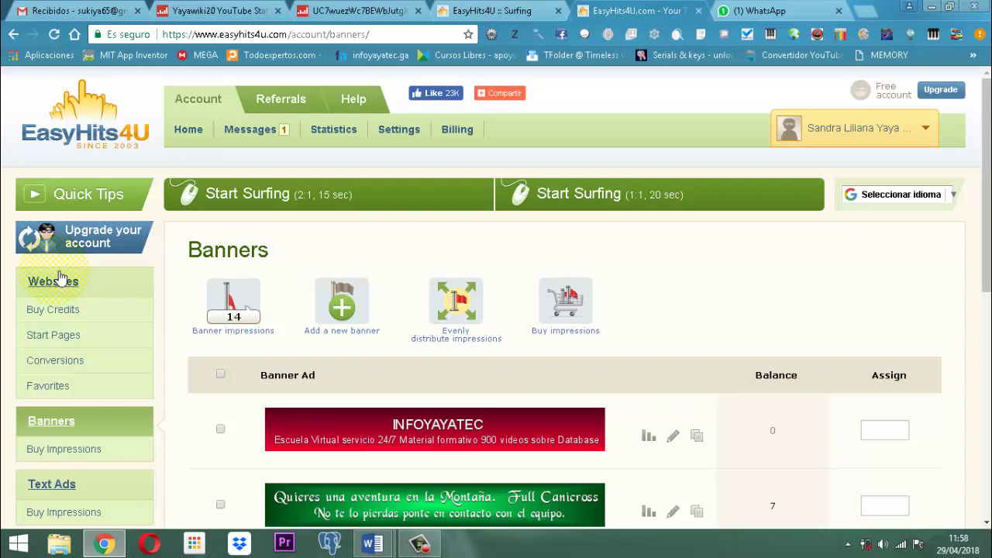
pyautogui.scroll(-1, 481, 365)
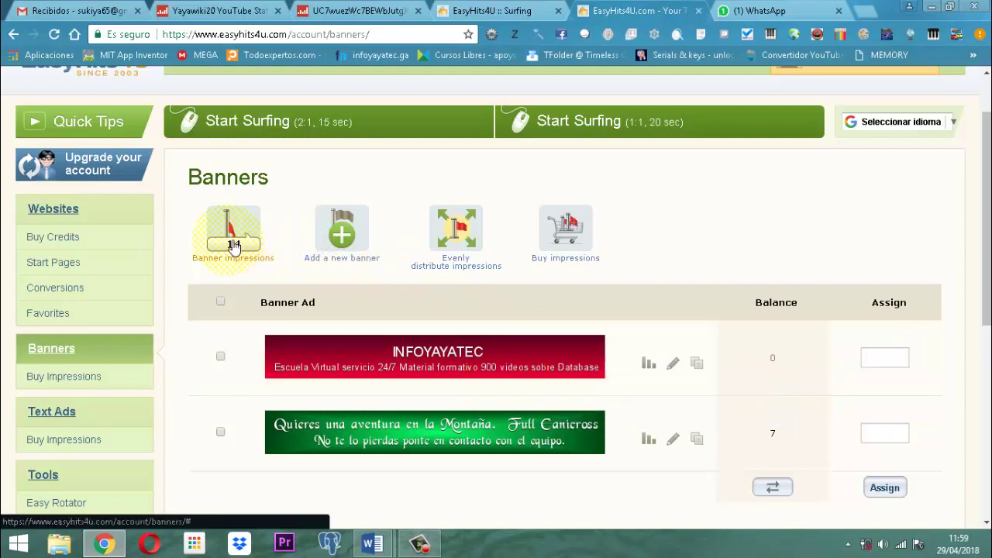
pyautogui.click(649, 365)
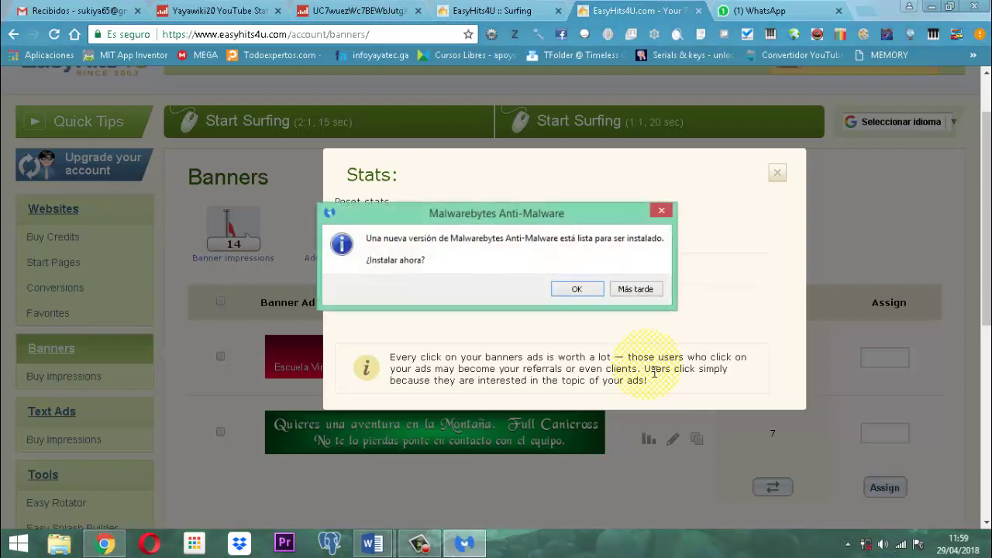
pyautogui.click(639, 287)
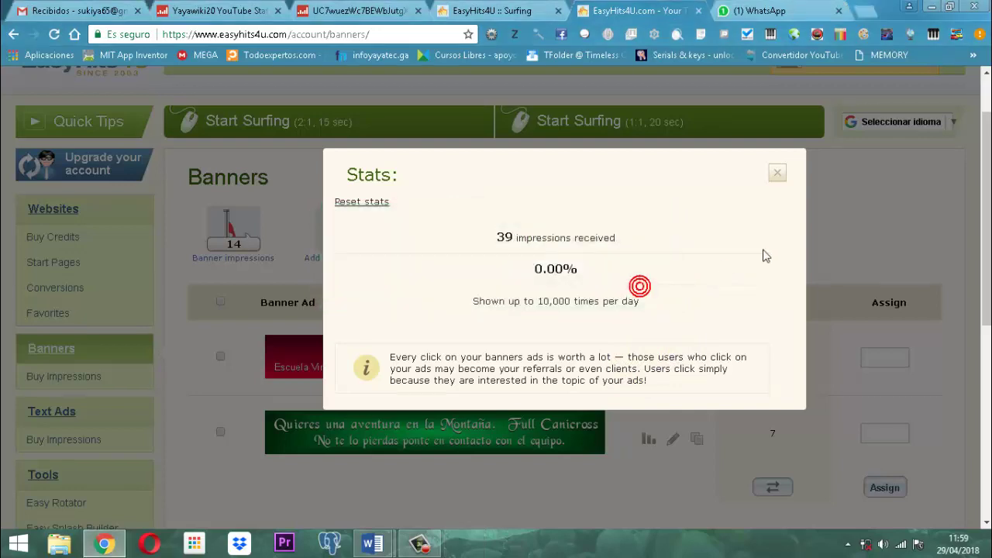
pyautogui.click(777, 170)
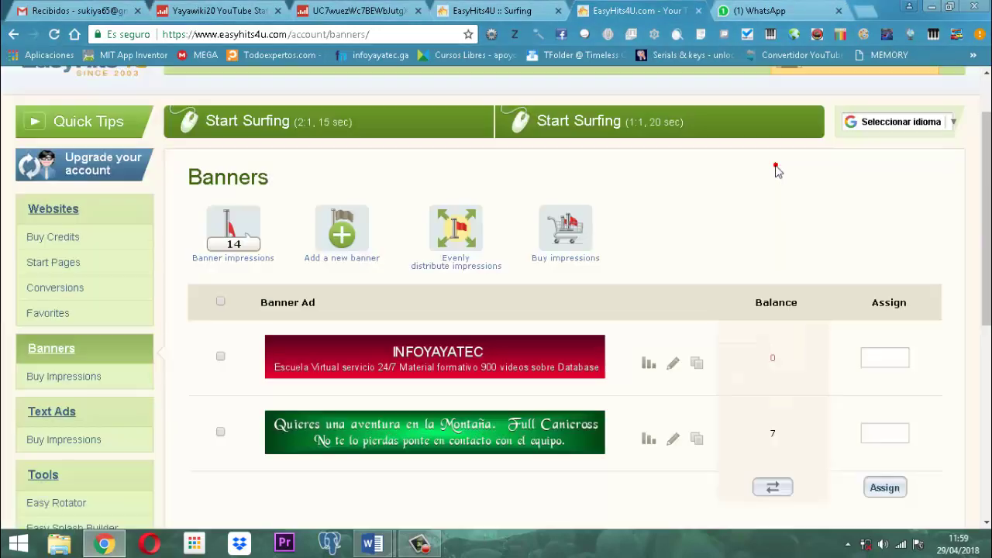
pyautogui.click(649, 440)
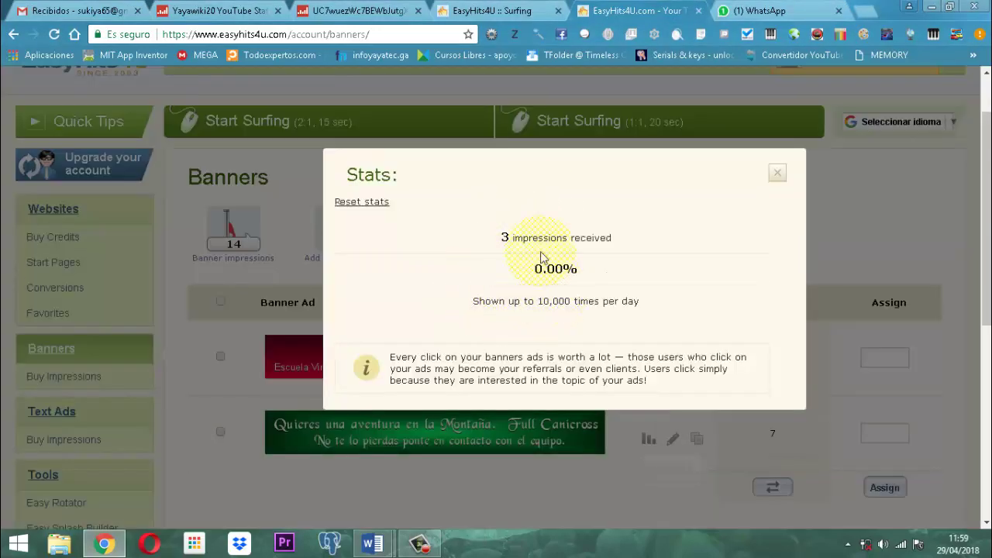
pyautogui.click(779, 174)
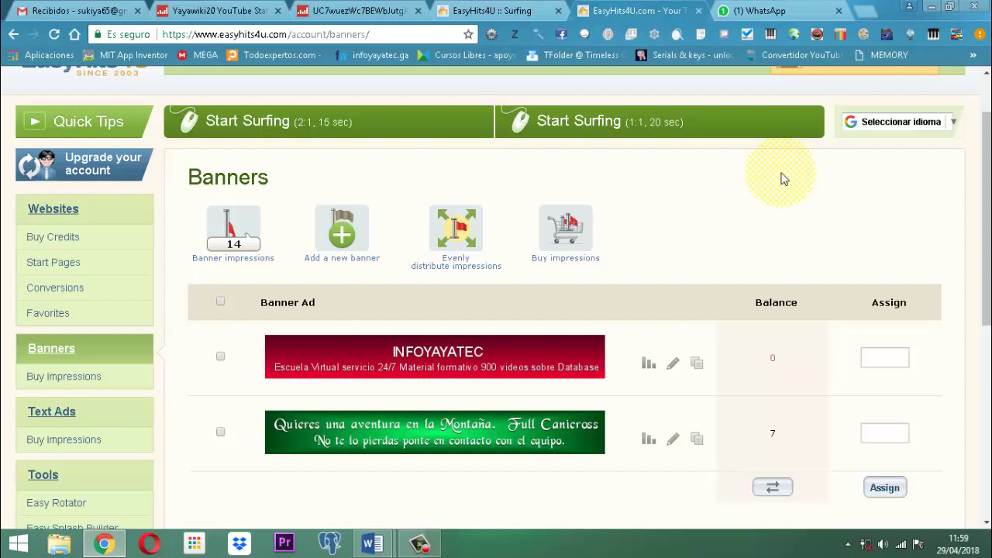
# Step: Load yayawiki6551.wixsite.com/darma in a new Chrome tab
pyautogui.click(868, 16)
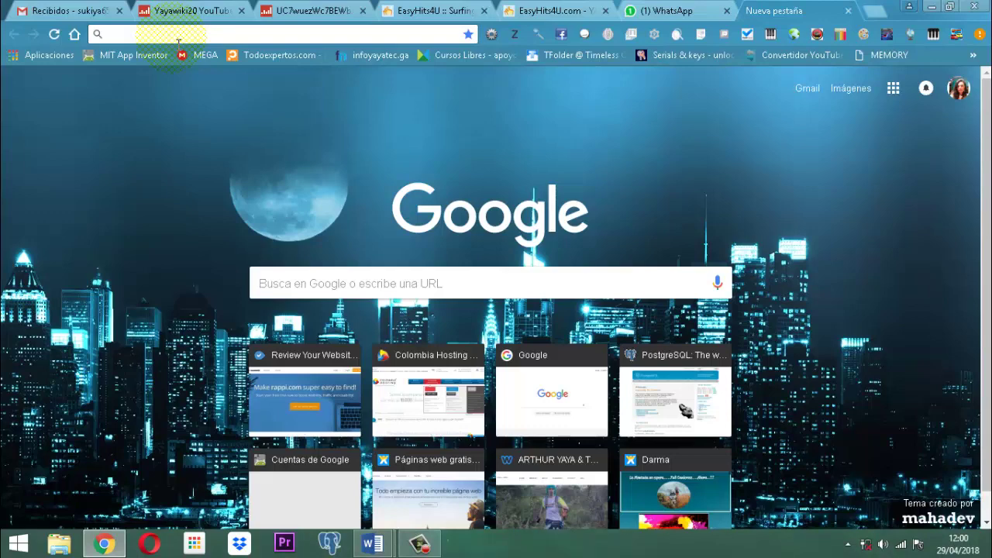
pyautogui.write('yayawiki6')
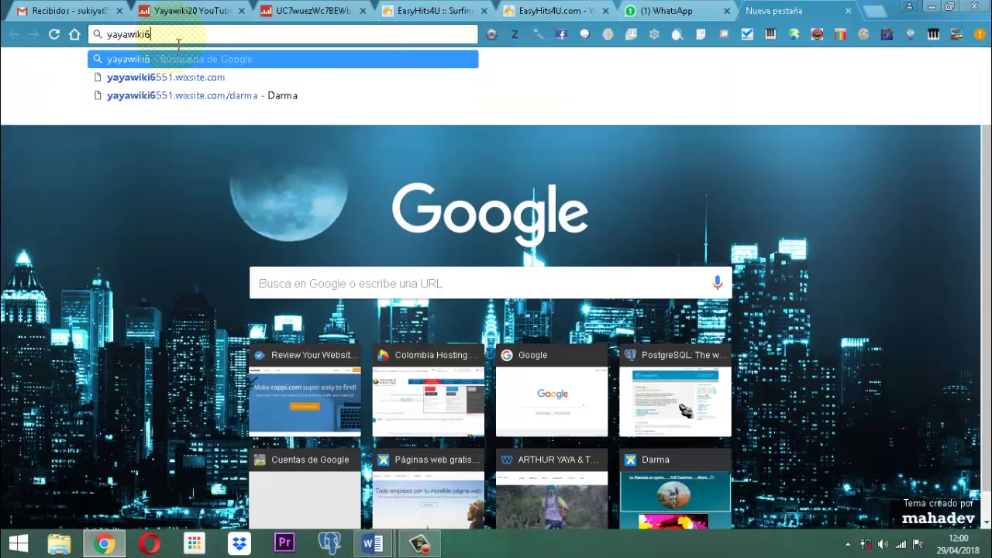
pyautogui.write('551.')
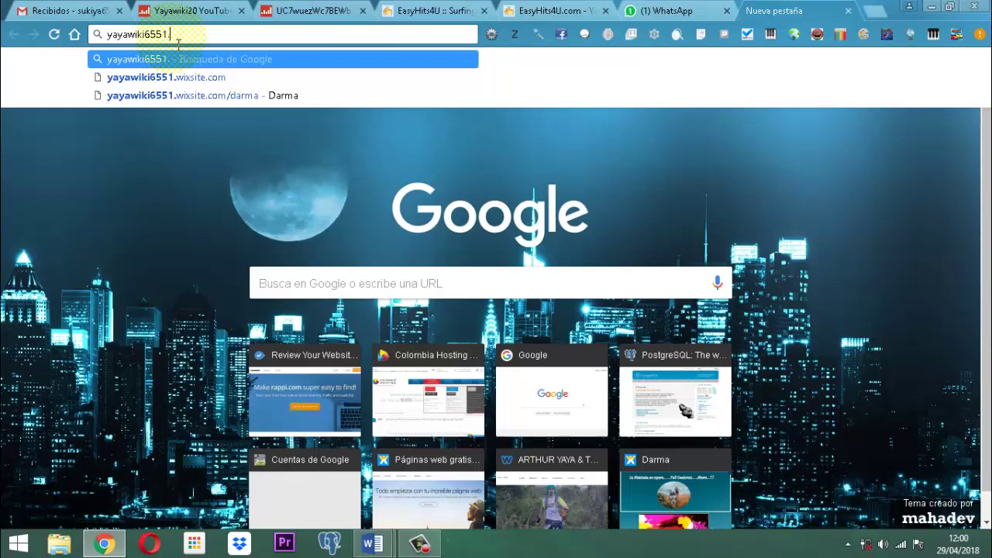
pyautogui.write('wixsite')
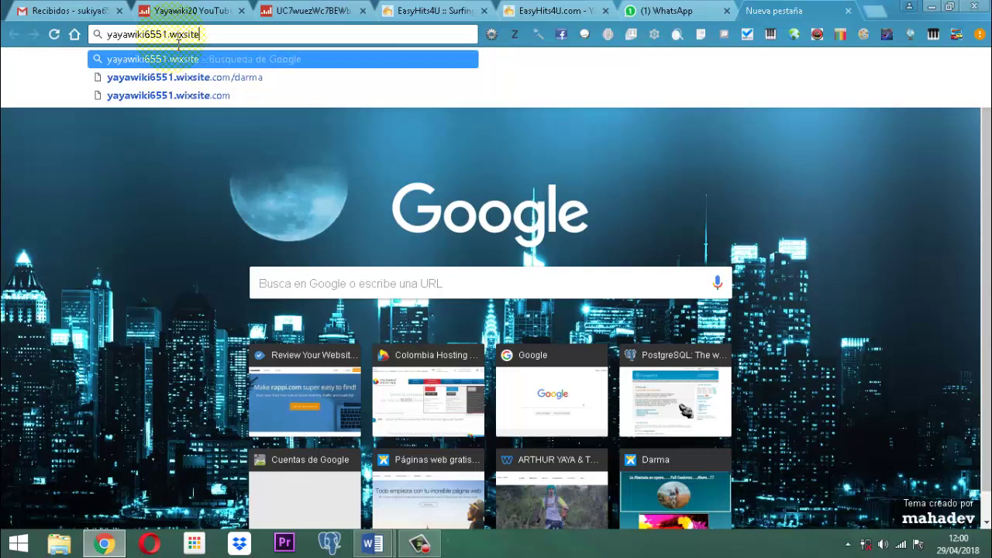
pyautogui.write('.com')
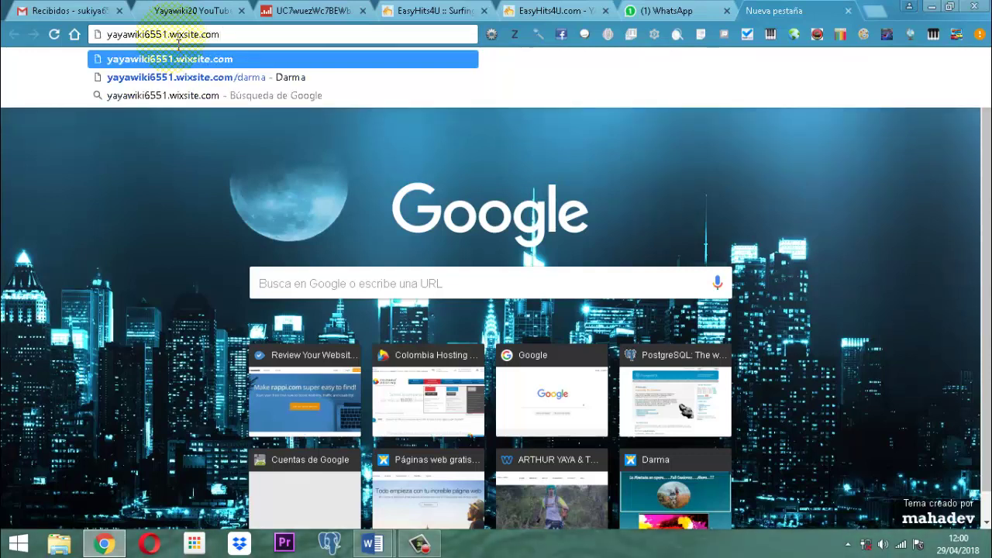
pyautogui.write('/darma')
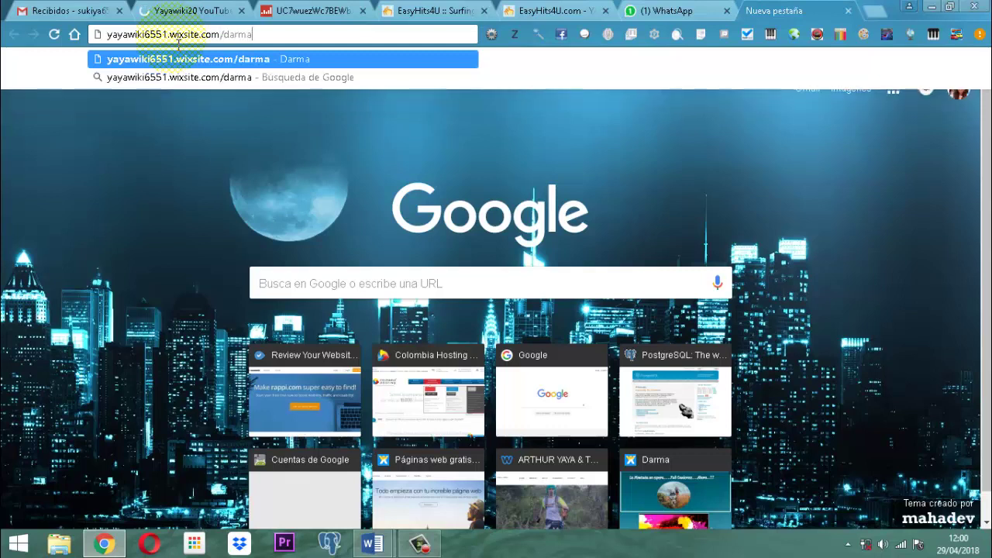
pyautogui.press('Return')
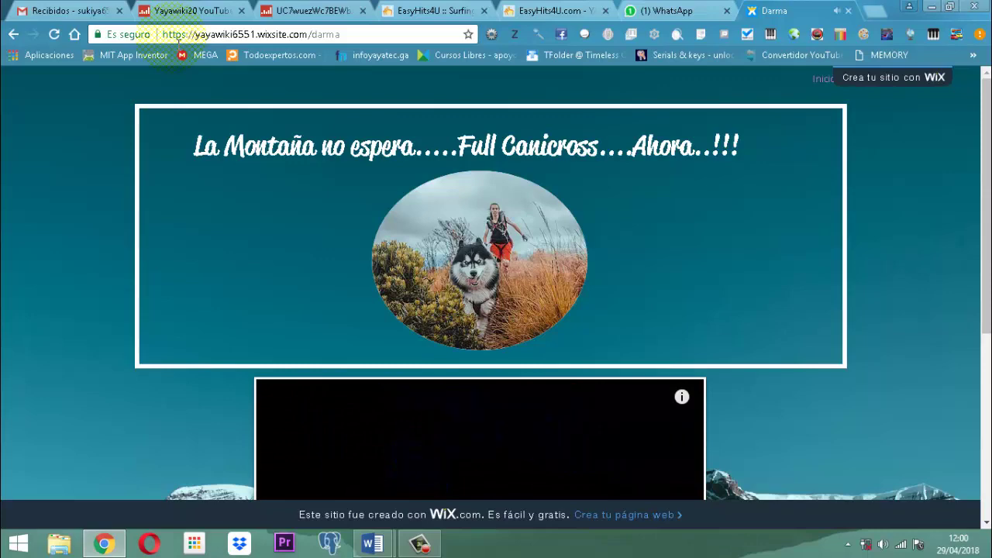
pyautogui.scroll(-2, 652, 276)
pyautogui.scroll(2, 639, 194)
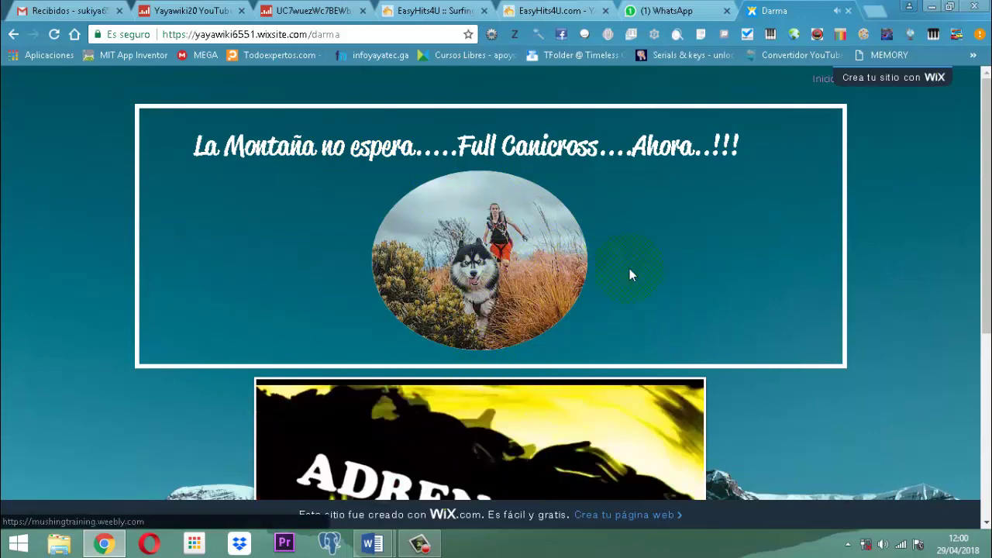
pyautogui.scroll(-4, 685, 287)
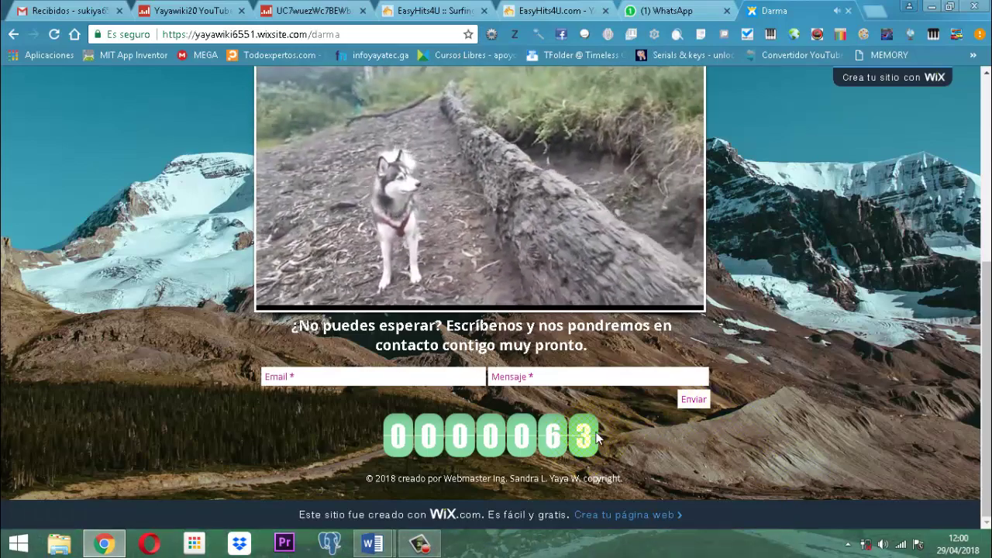
pyautogui.scroll(2, 936, 167)
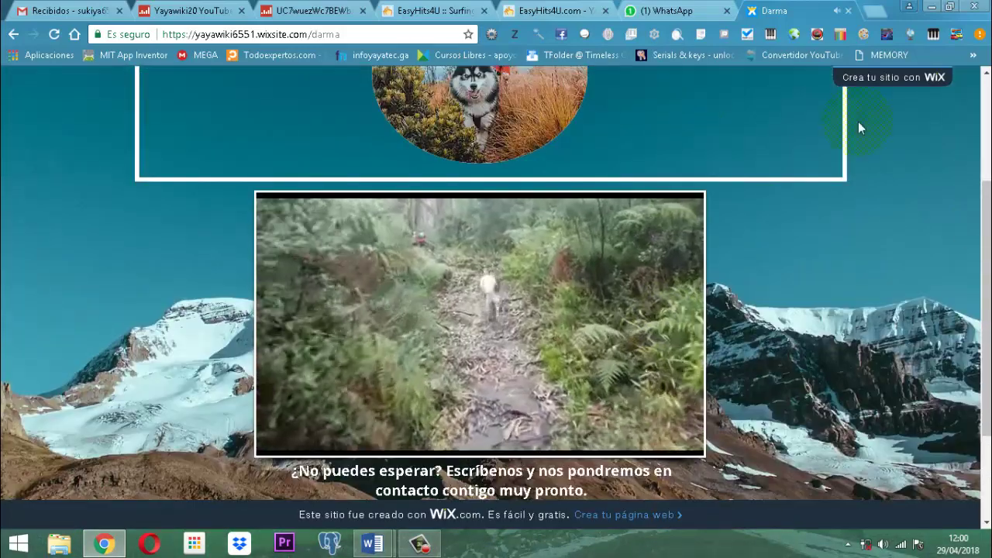
# Step: Find the Socialblade daily table row for 2018-04-29: +35, totalling 5,567
pyautogui.click(309, 14)
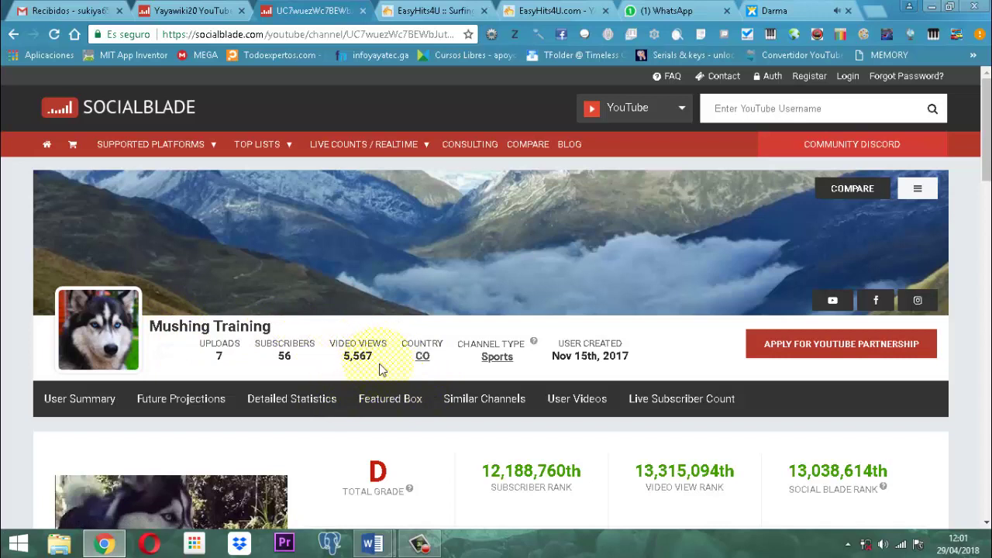
pyautogui.scroll(-8, 379, 370)
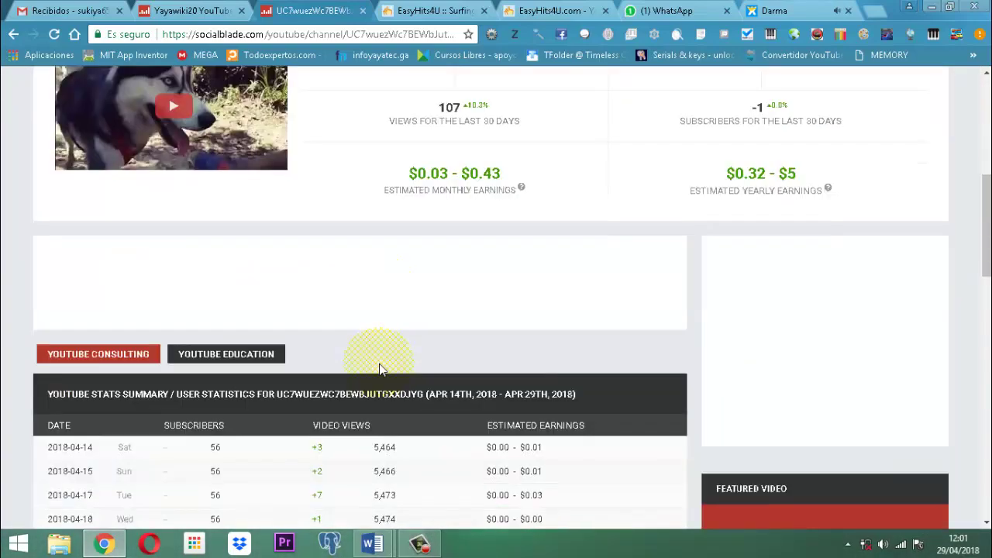
pyautogui.scroll(-2, 380, 369)
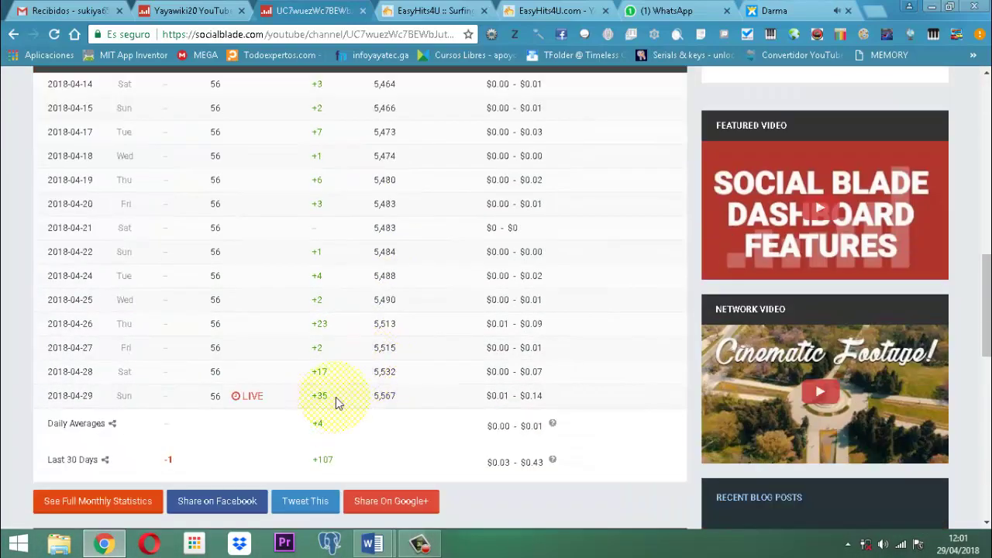
pyautogui.scroll(5, 334, 397)
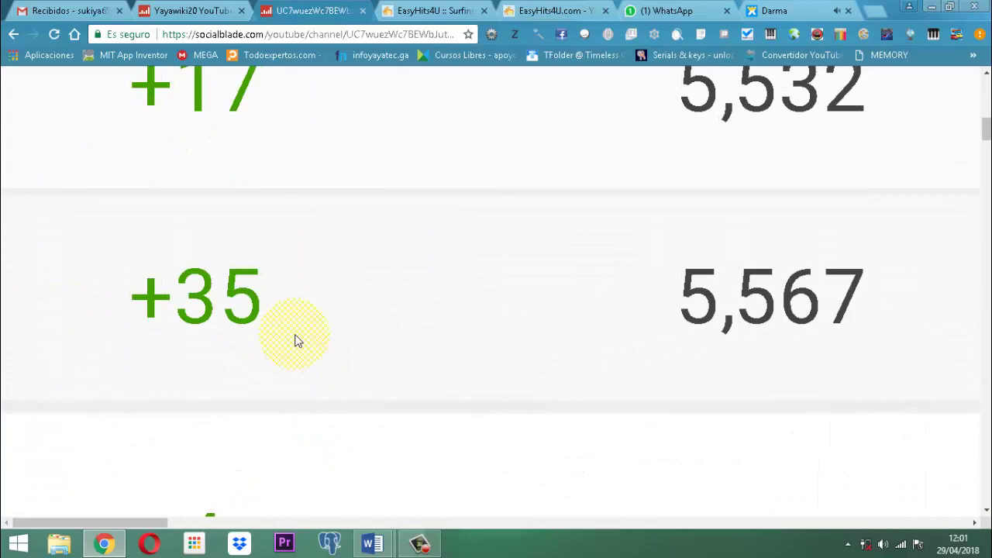
pyautogui.scroll(-5, 295, 341)
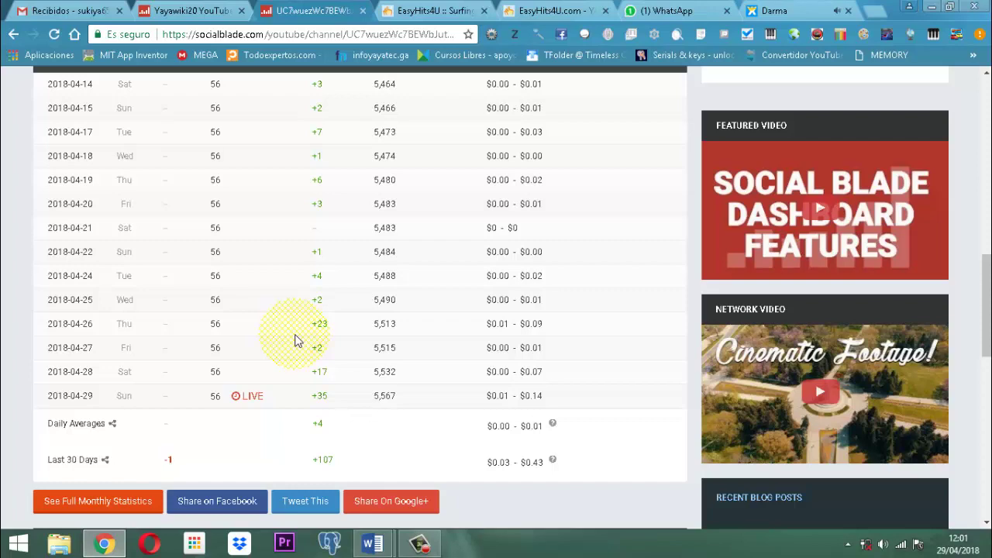
# Step: Follow the dog photo link from Darma to mushingtraining.weebly.com and find its 0406 visit counter
pyautogui.click(786, 14)
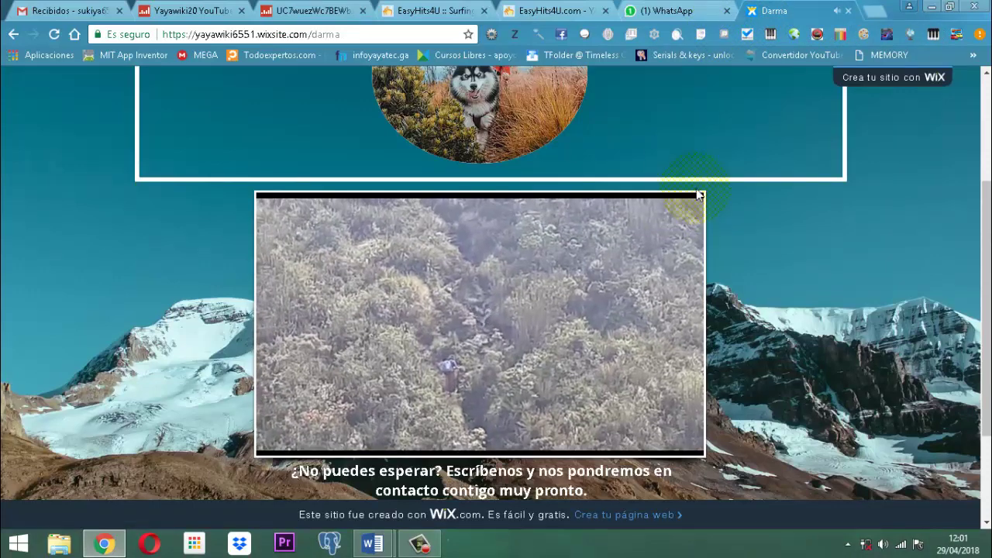
pyautogui.scroll(2, 667, 178)
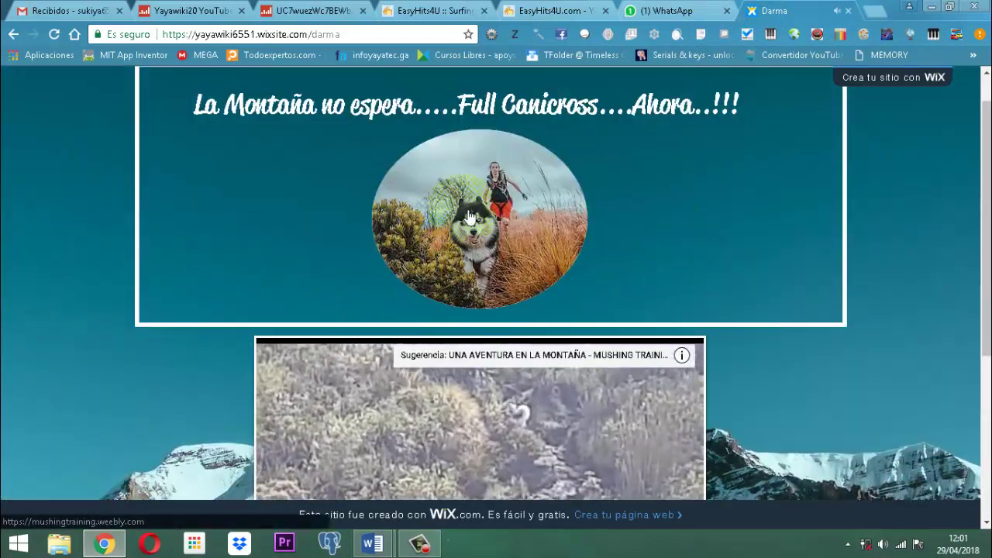
pyautogui.click(468, 215)
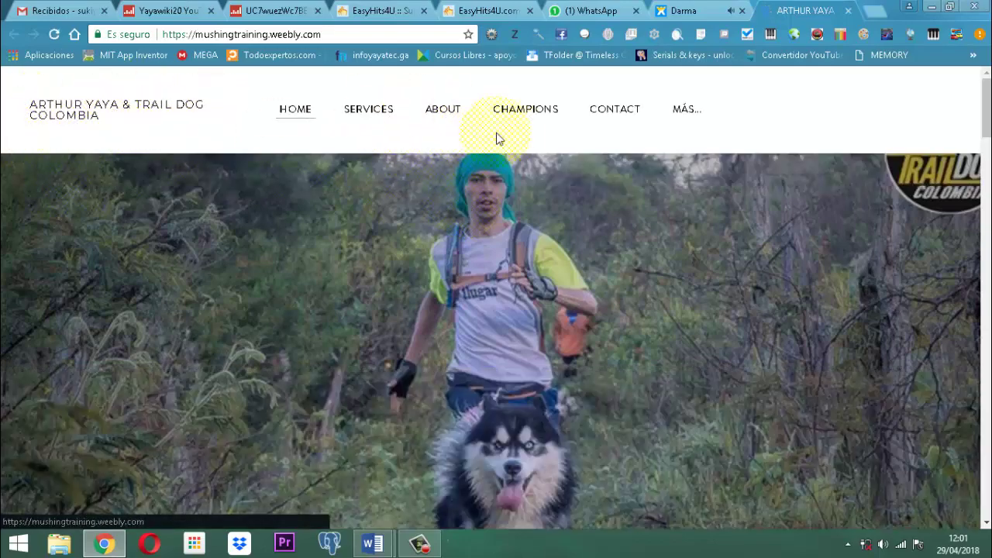
pyautogui.scroll(-2, 496, 155)
pyautogui.scroll(-15, 515, 166)
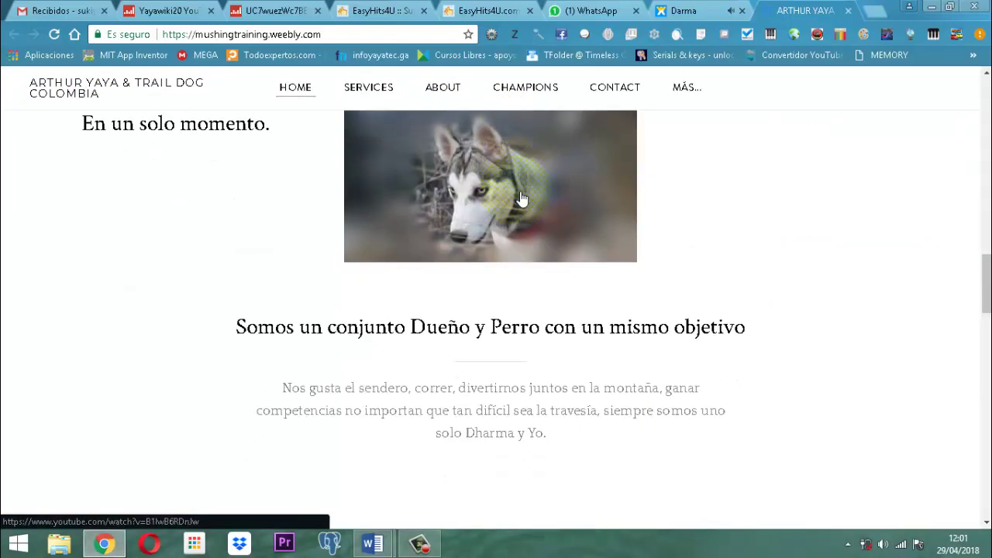
pyautogui.scroll(-10, 517, 196)
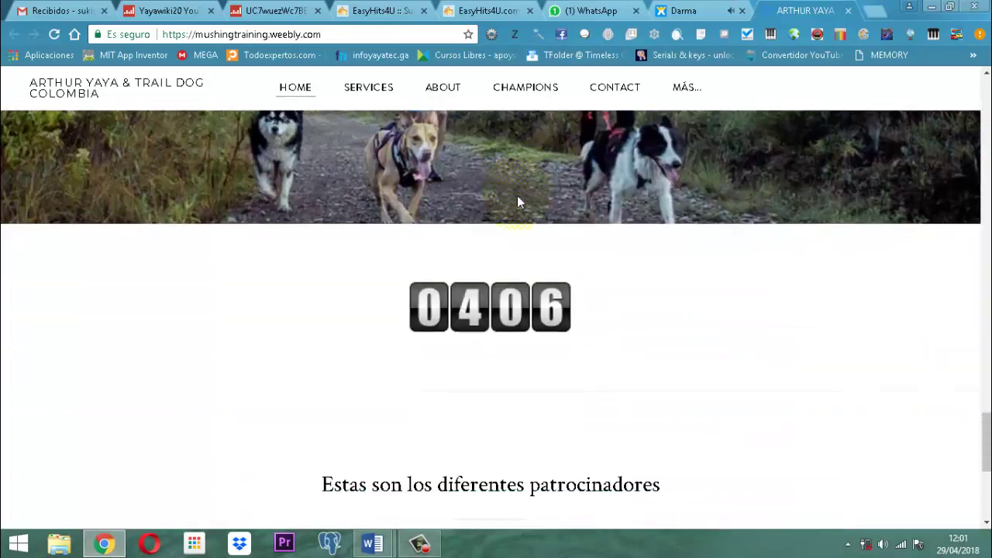